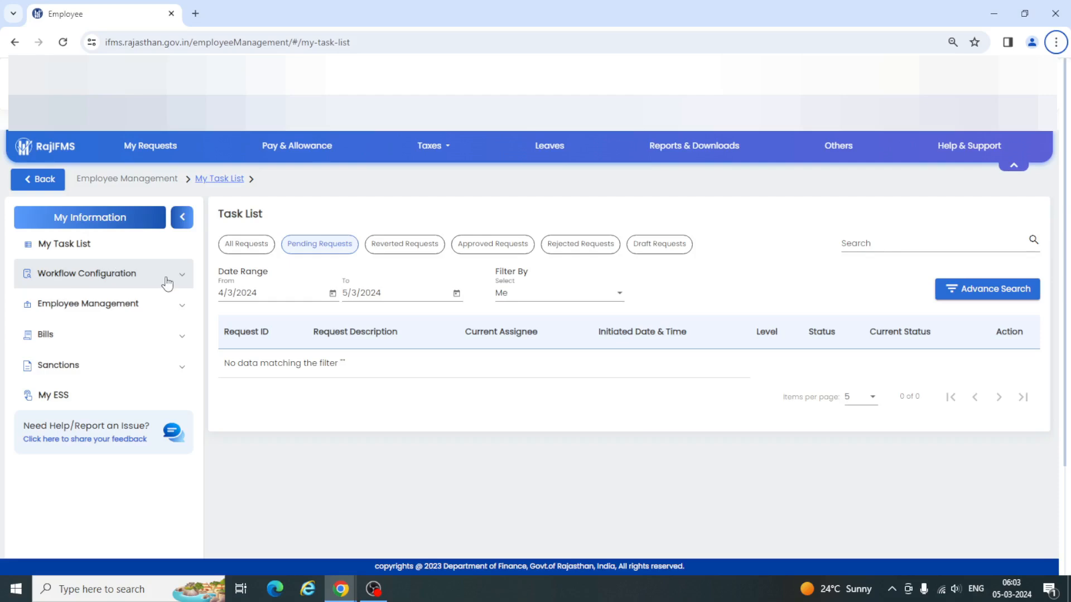
Open Process Task Assignment under Workflow Configuration and select the Treasury Objected Bill process.
click(167, 284)
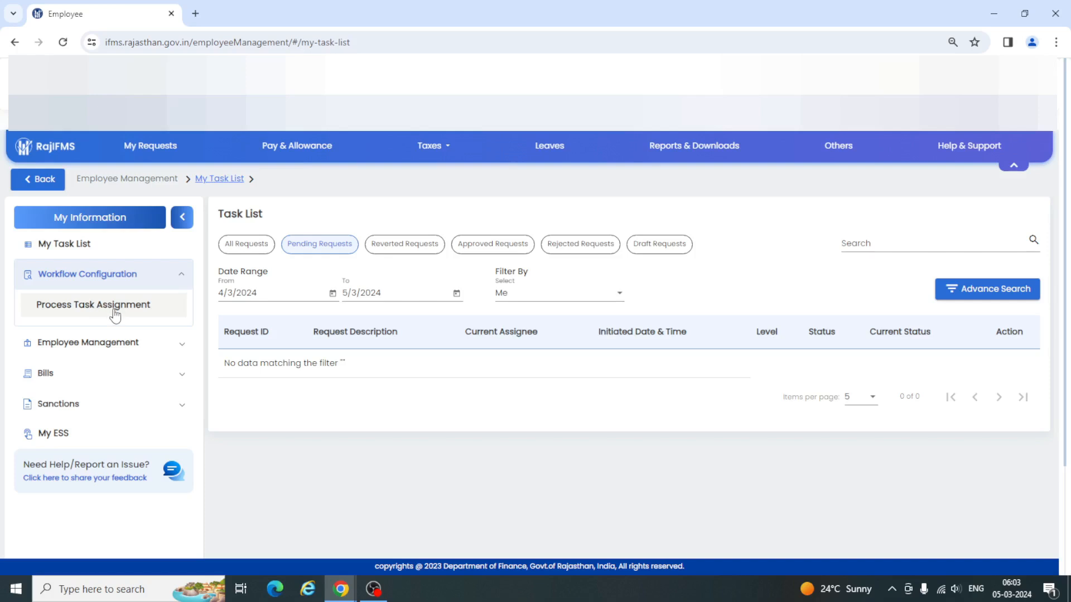
click(86, 311)
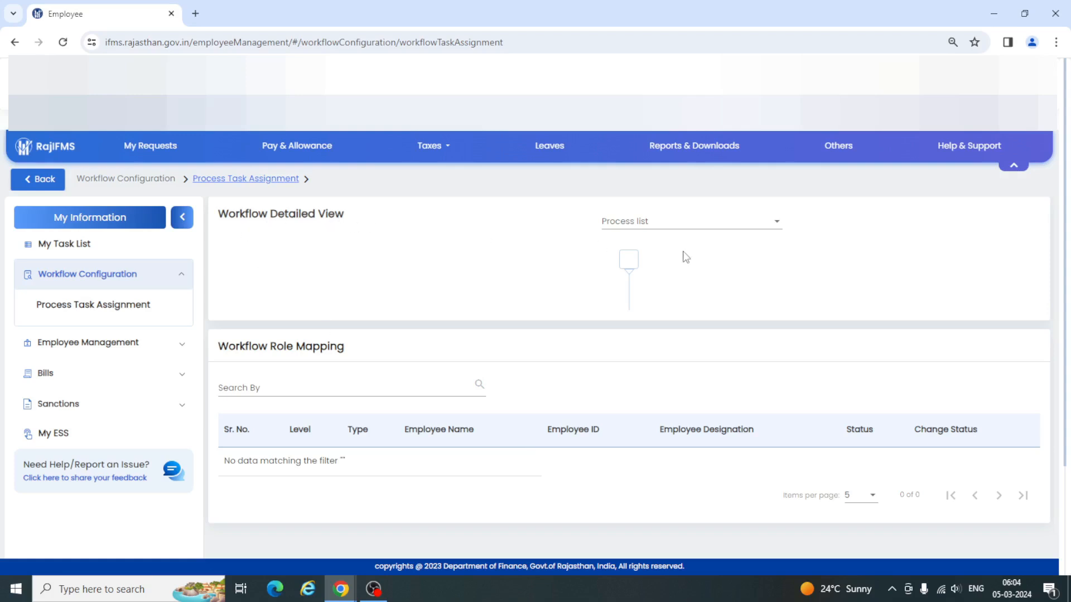
click(775, 225)
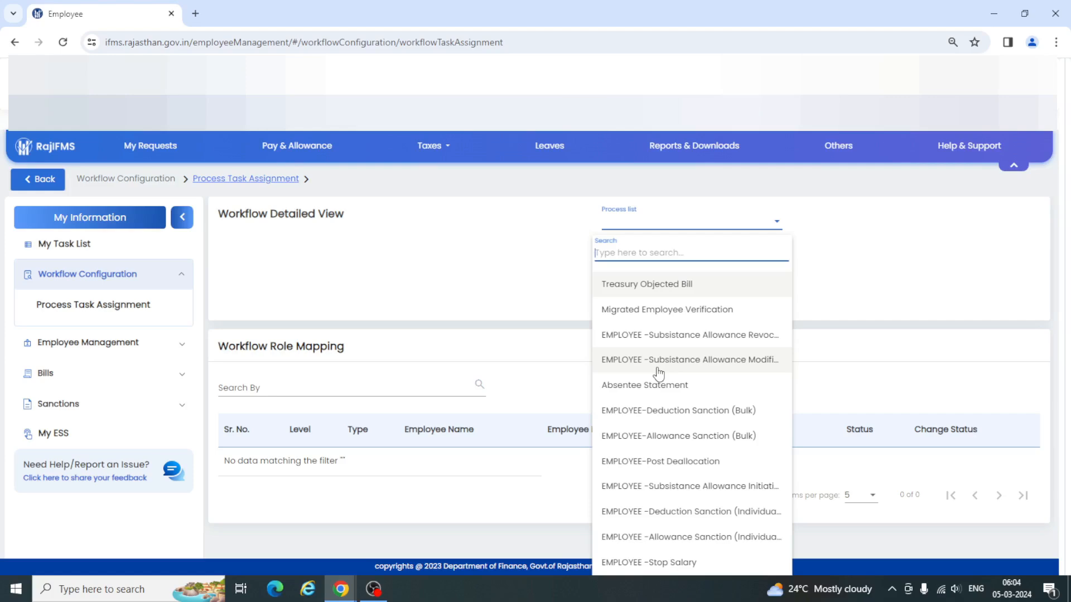
click(653, 290)
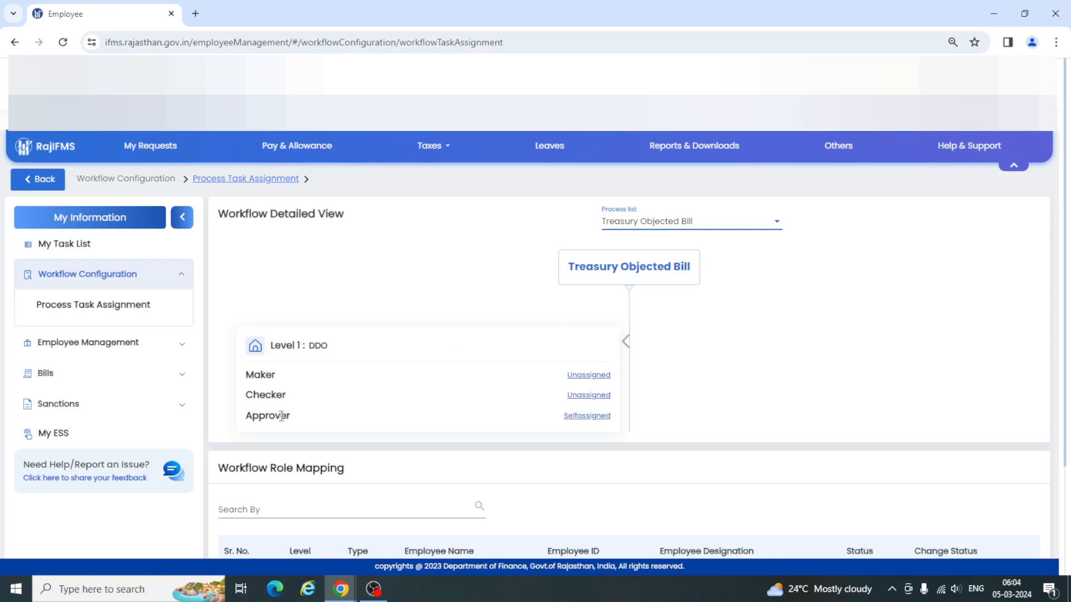
View the employee search for the unassigned Maker role of Treasury Objected Bill, closing it without assigning anyone.
click(589, 377)
click(351, 297)
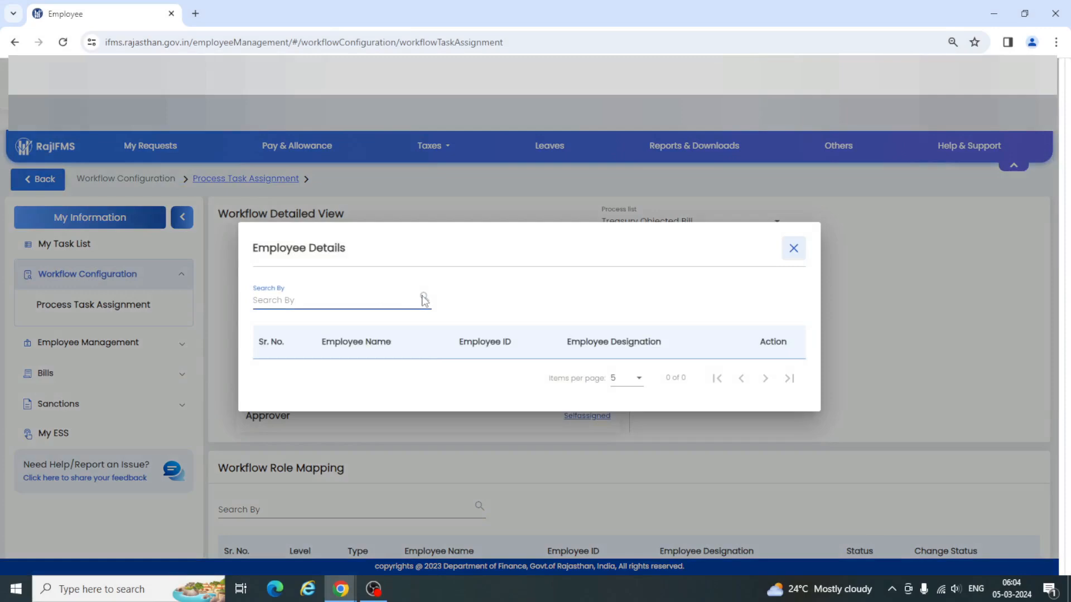
click(793, 248)
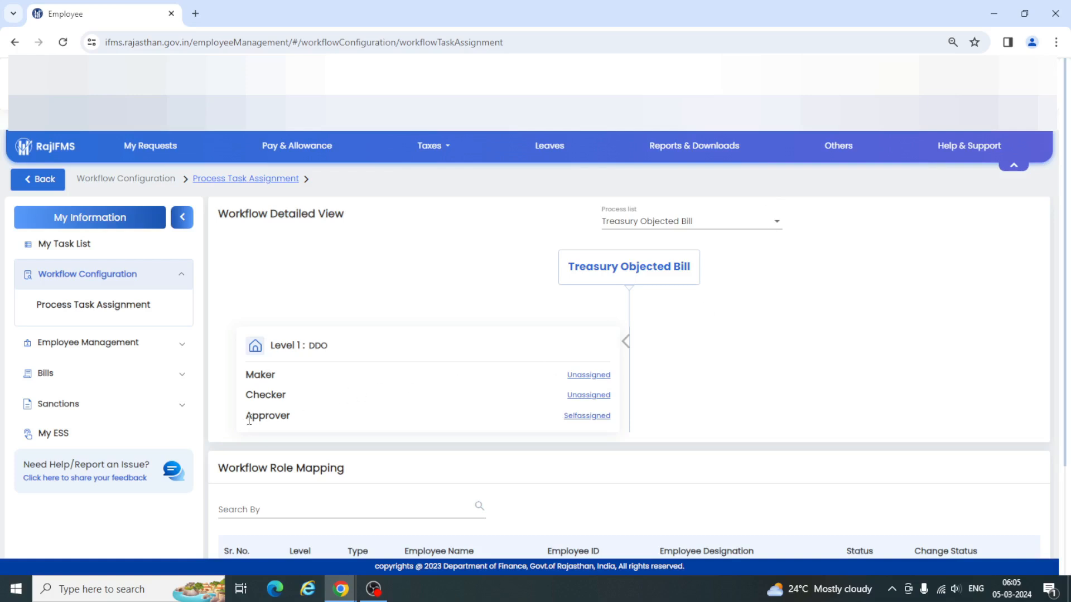
Self-assign the Level 1 DDO Approver role for Treasury Objected Bill and confirm the request.
drag(246, 418, 306, 425)
click(333, 430)
click(579, 416)
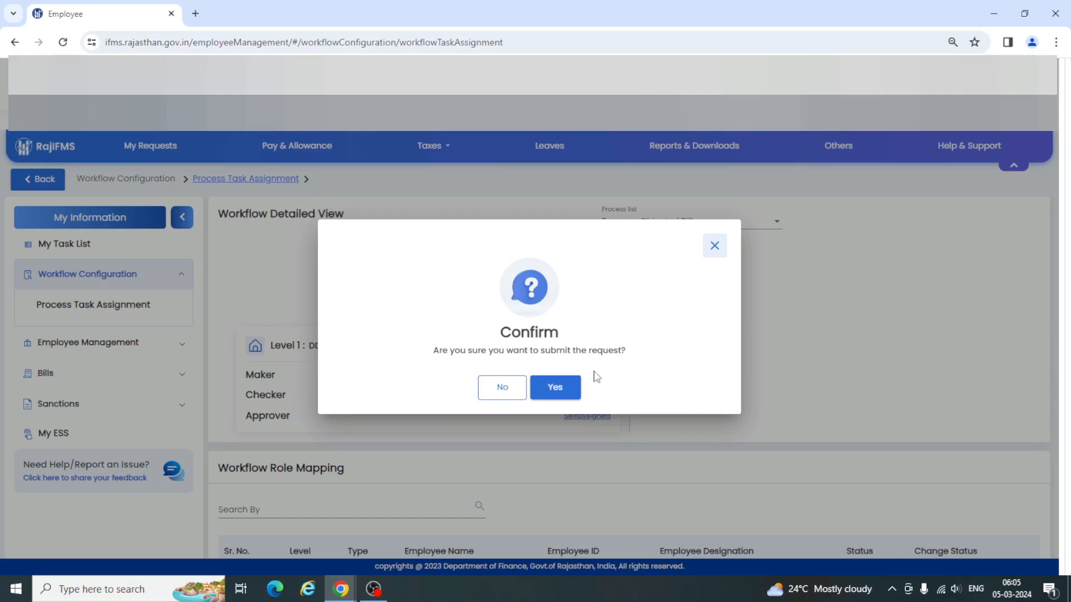
click(556, 393)
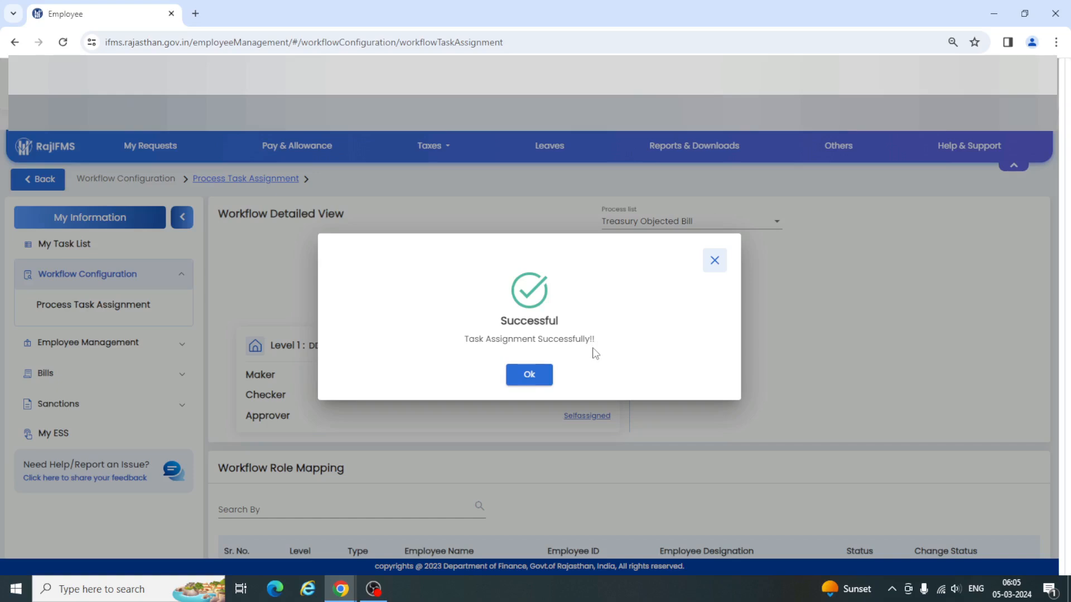
click(530, 375)
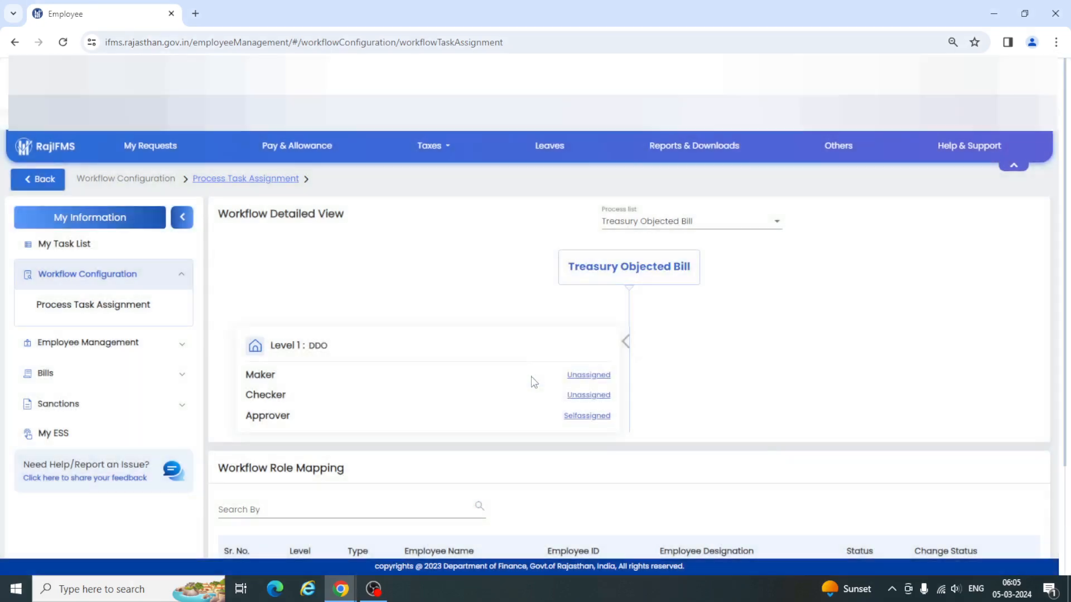
Select the EMPLOYEE -Stop Salary process and self-assign its Level 1 Office Approver role, confirming the request.
click(775, 227)
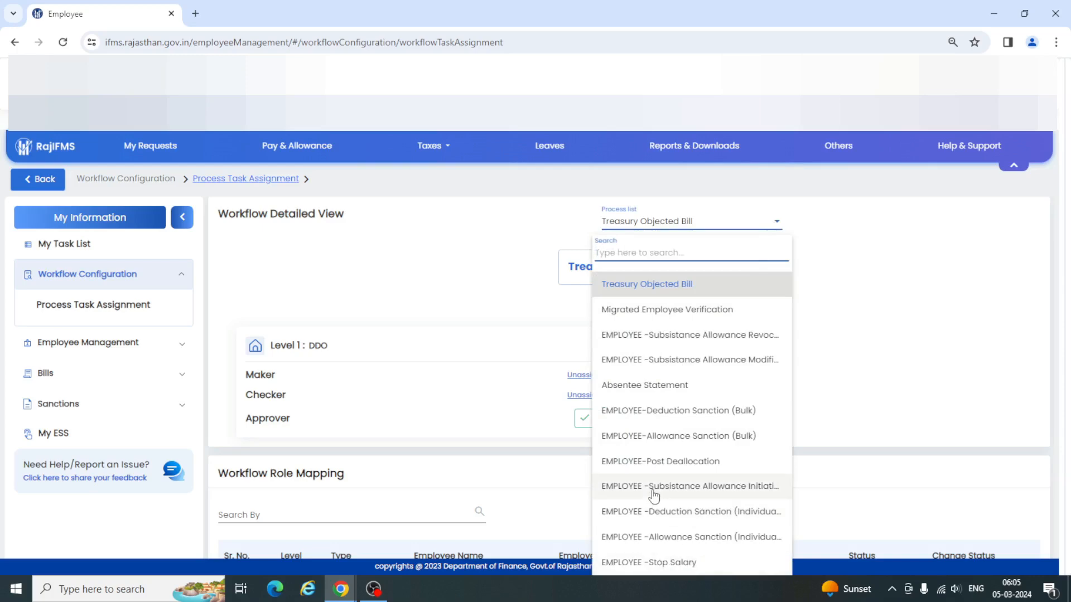
click(662, 563)
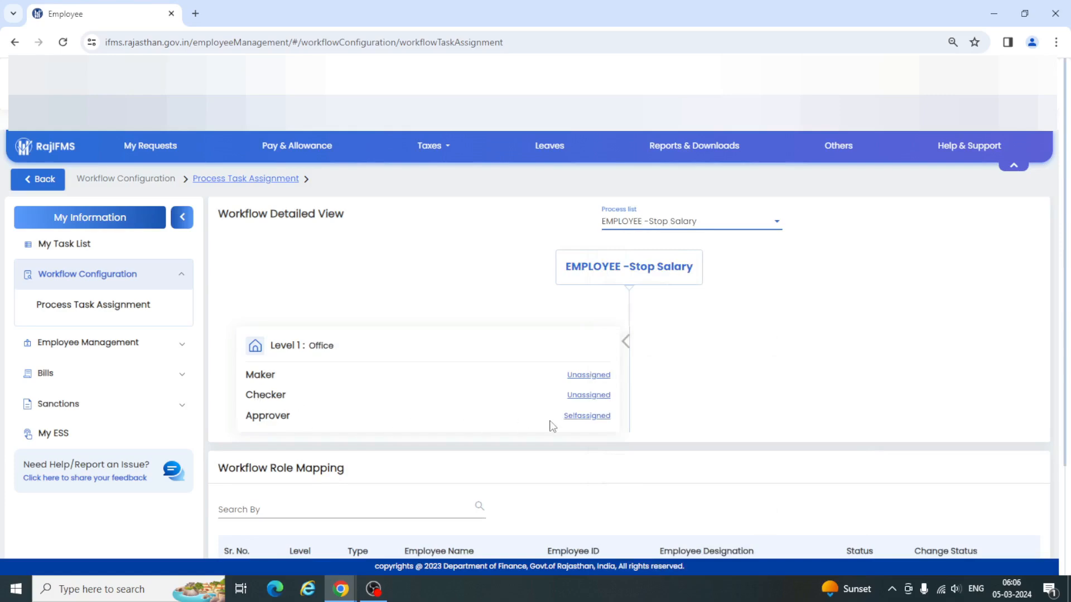
click(587, 417)
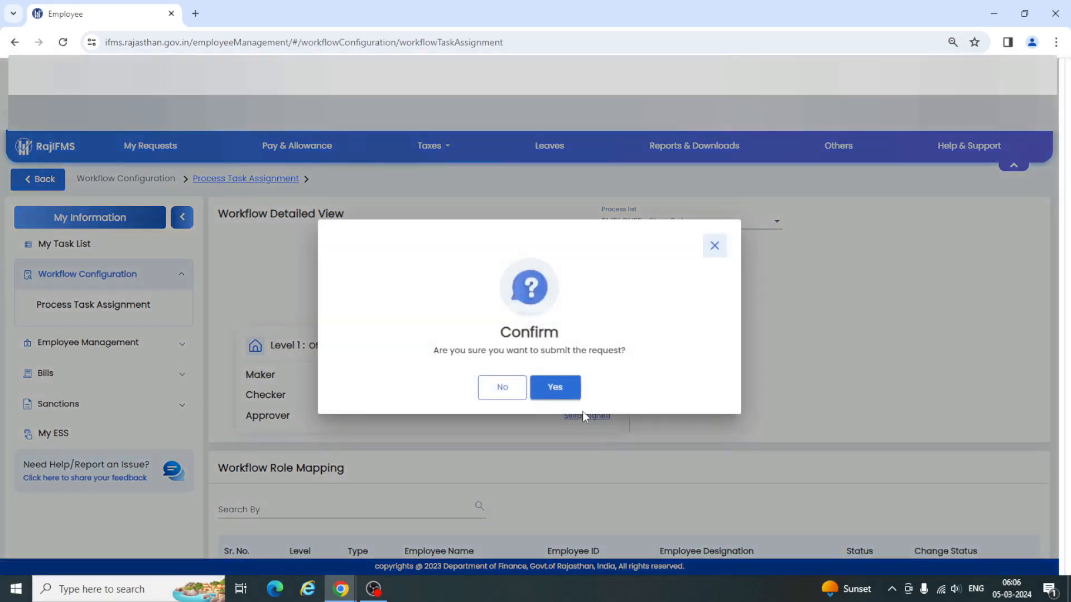
click(558, 395)
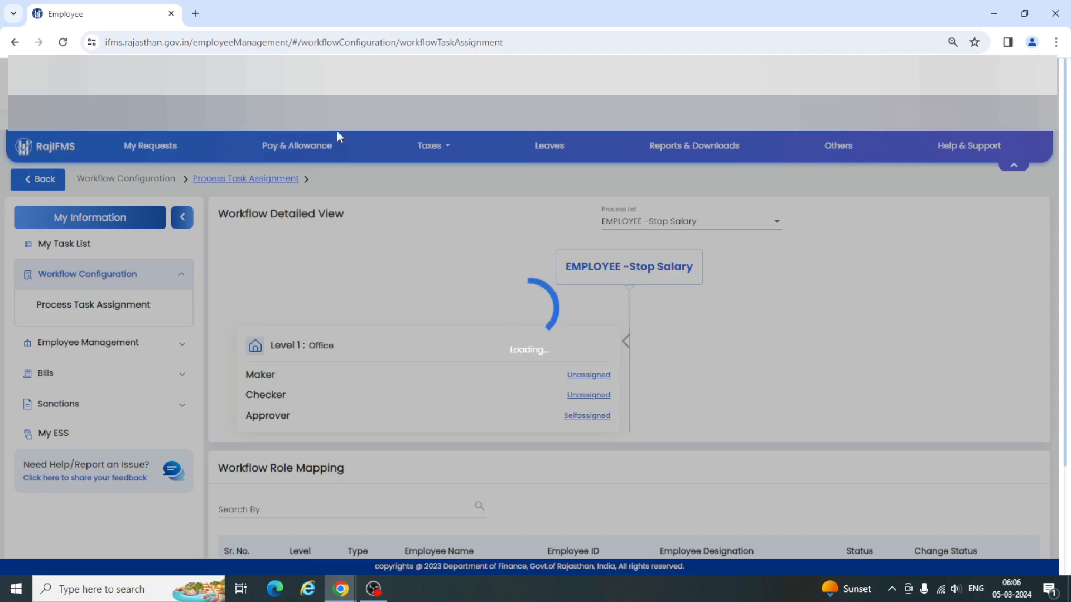
Leave the loading page and reopen Process Task Assignment from the task list page.
click(61, 42)
click(18, 46)
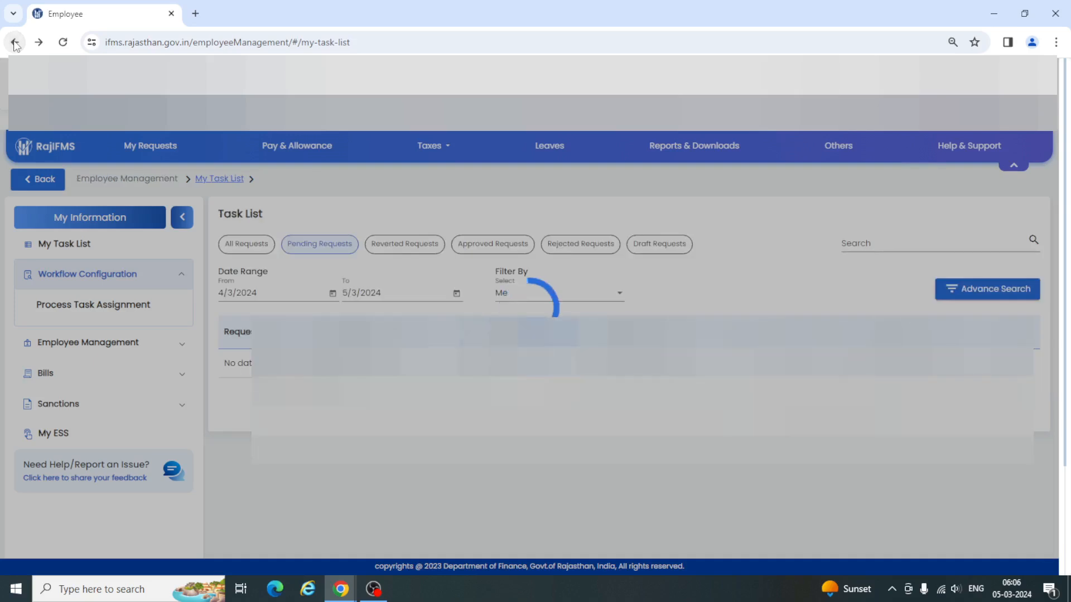
click(15, 43)
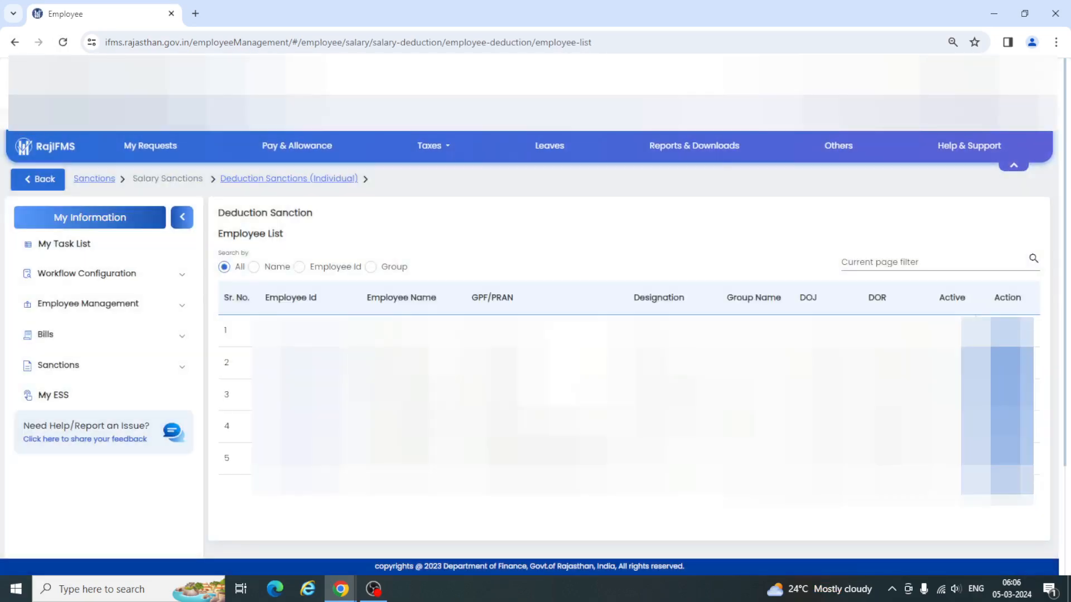
click(73, 244)
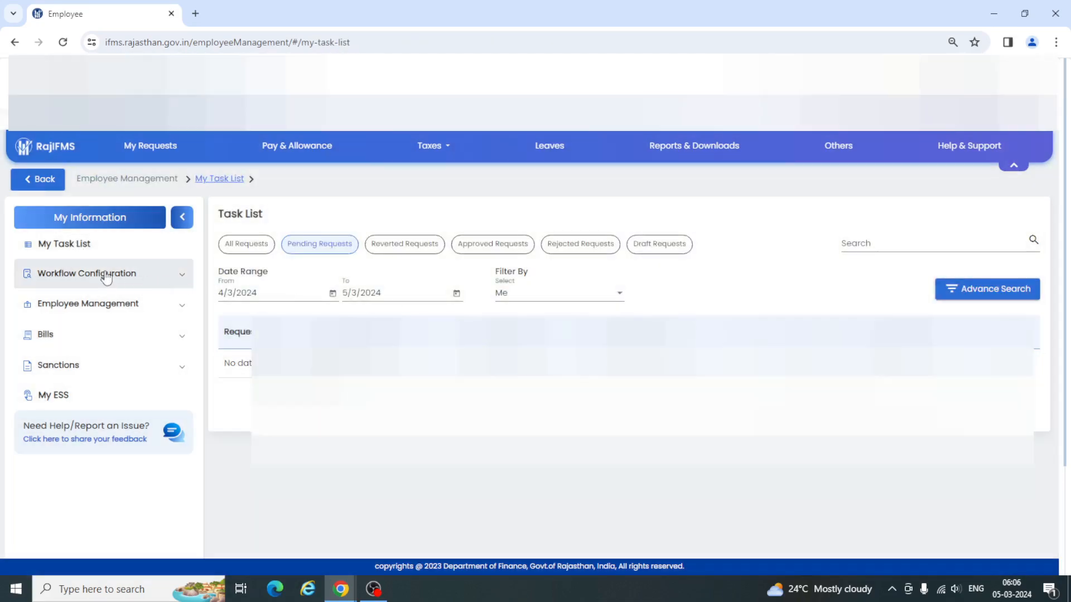
click(106, 275)
click(78, 304)
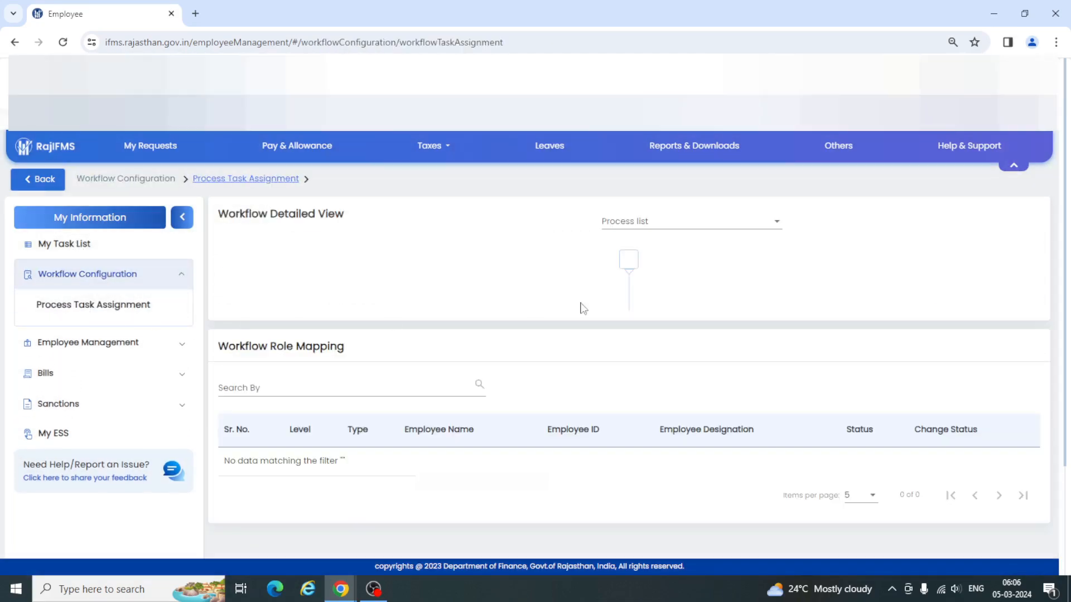
Check the role mappings of EMPLOYEE -Stop Salary and Treasury Objected Bill, showing 50 items per page.
click(692, 225)
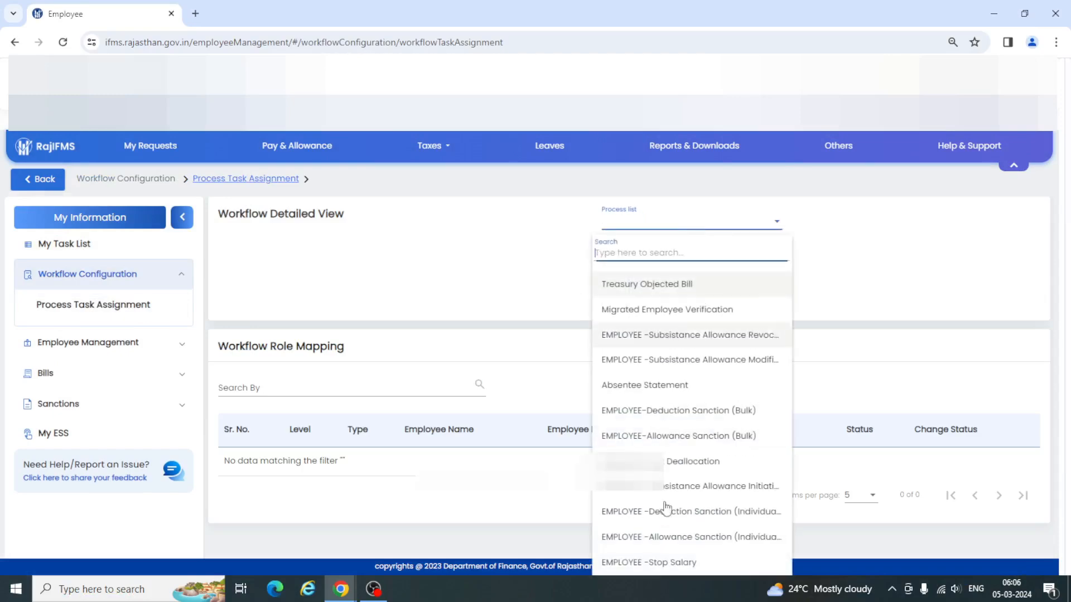
click(637, 562)
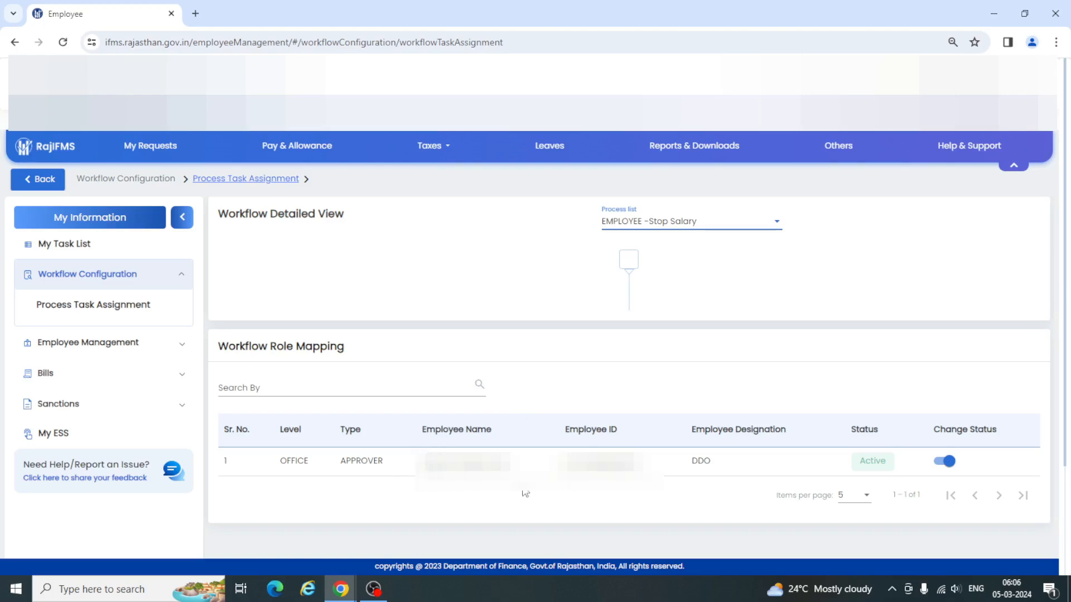
click(863, 497)
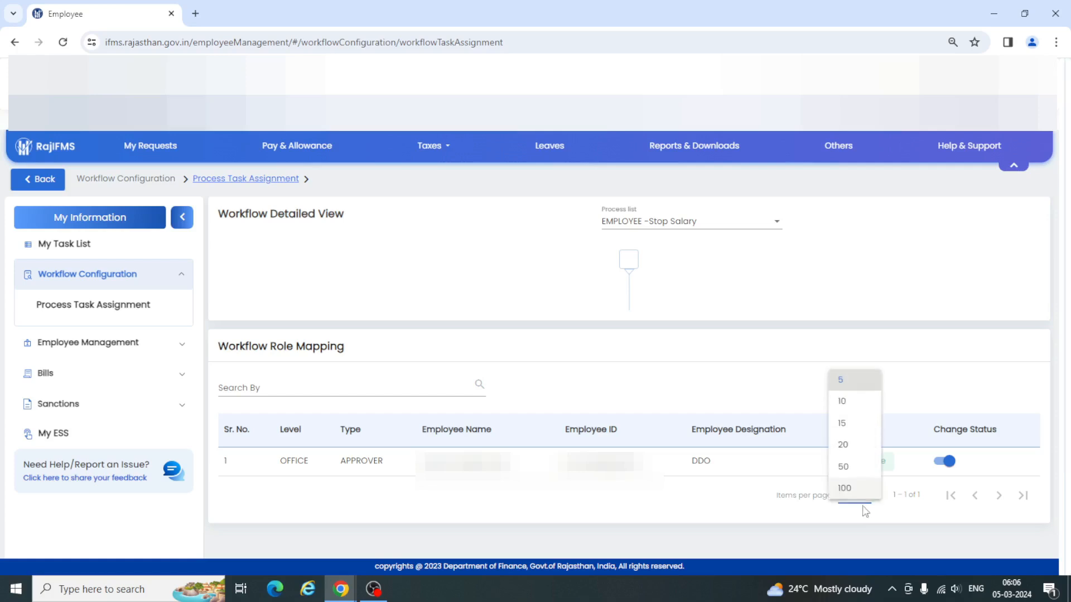
click(847, 468)
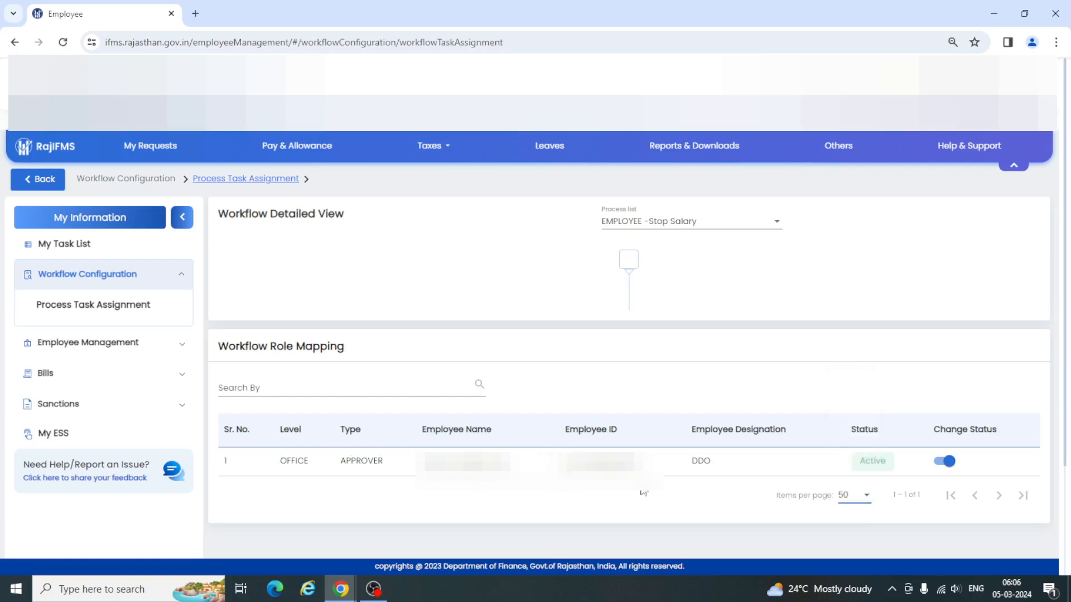
click(741, 231)
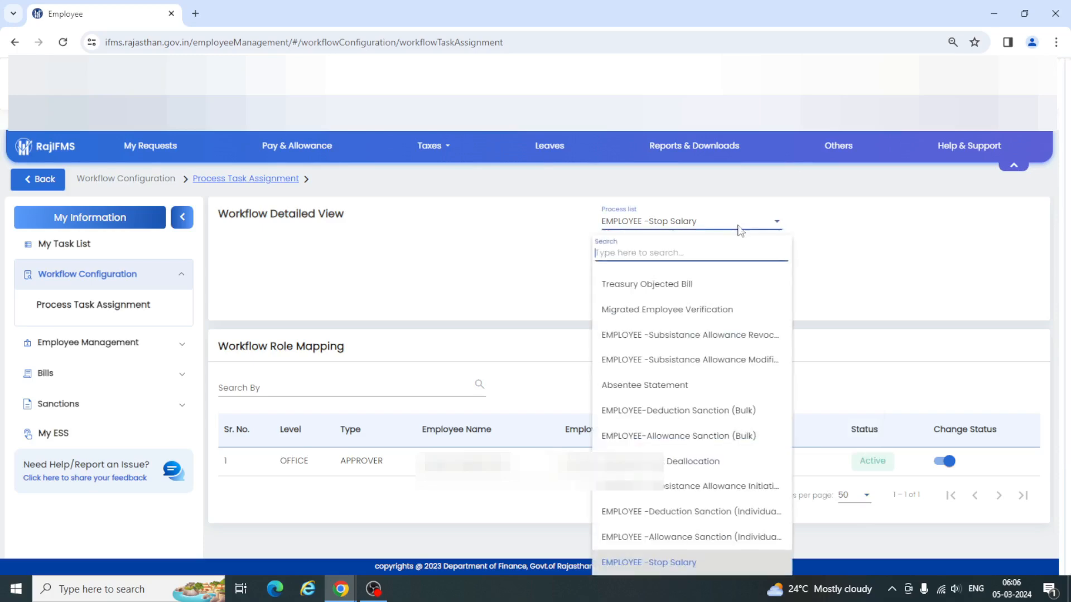
click(636, 285)
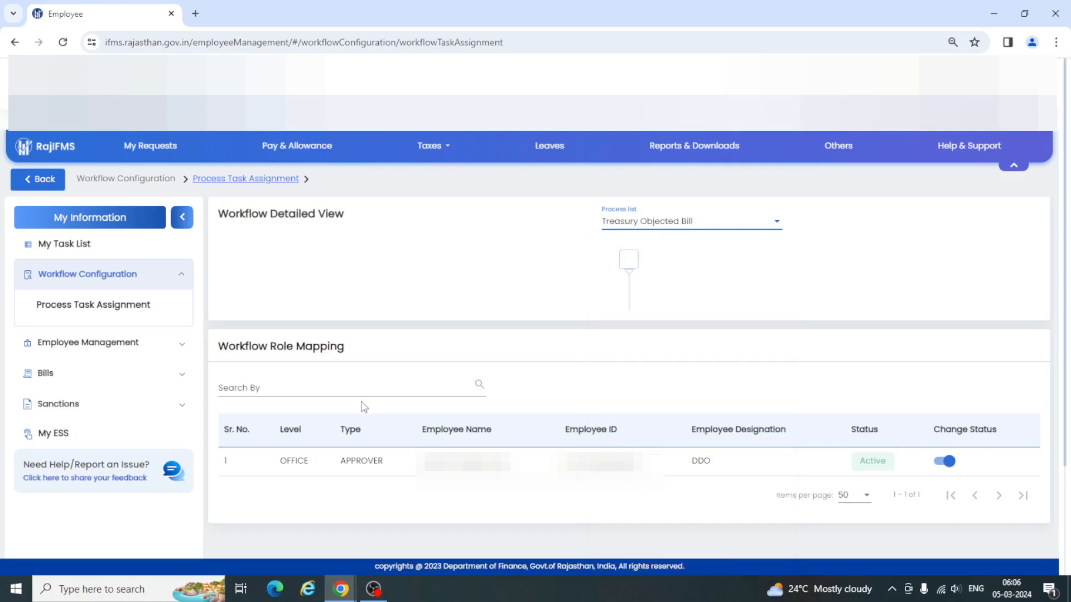
Select the EMPLOYEE-Post Deallocation process and self-assign its Level 1 Office Approver role, confirming the request.
click(723, 225)
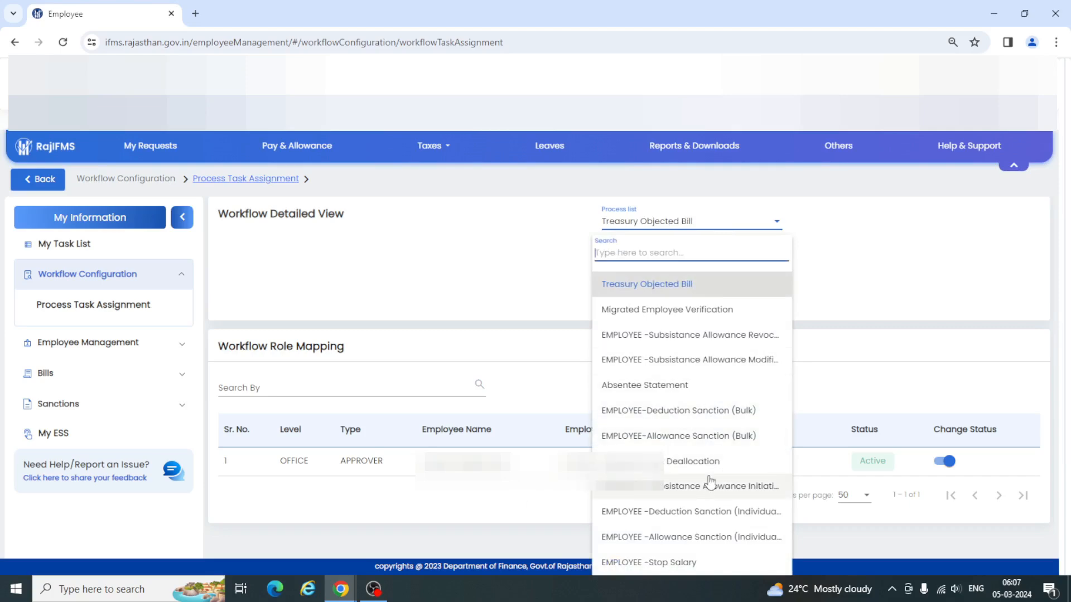
click(684, 464)
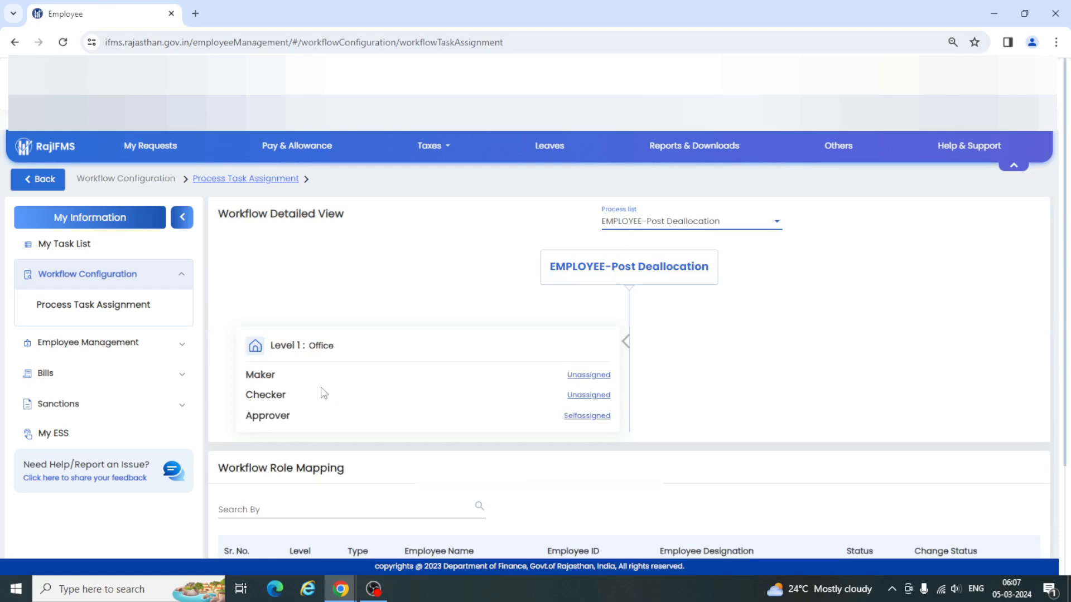
scroll(433, 382, down, 3)
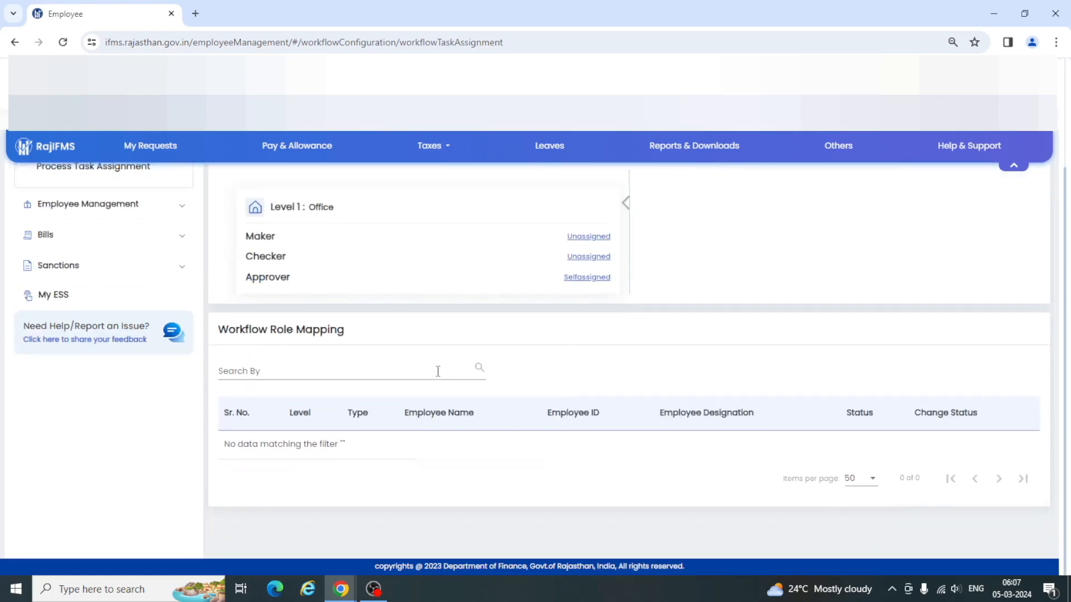
click(479, 371)
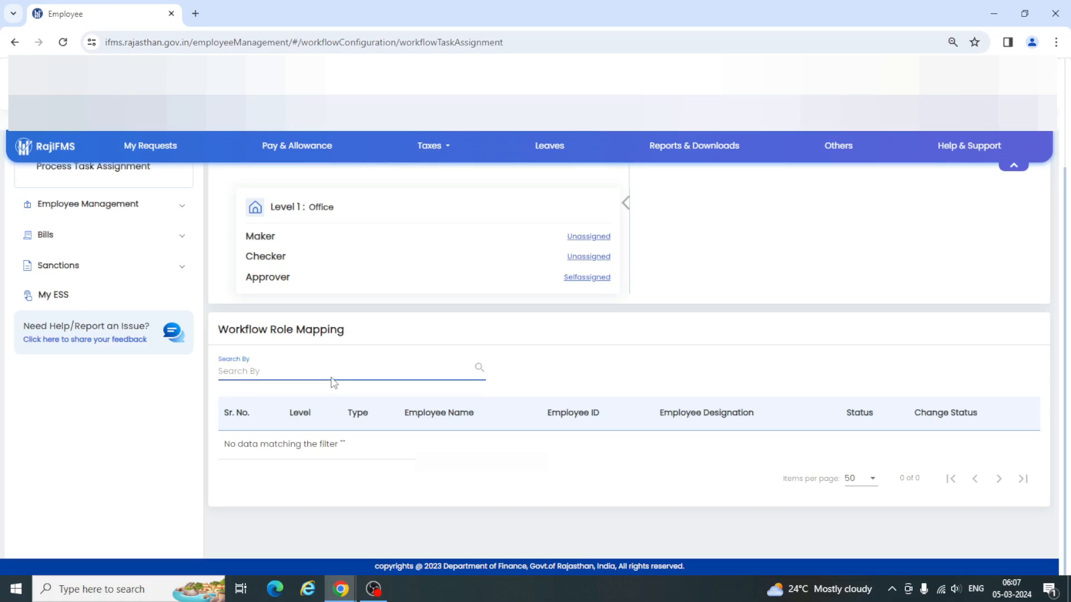
scroll(576, 242, up, 2)
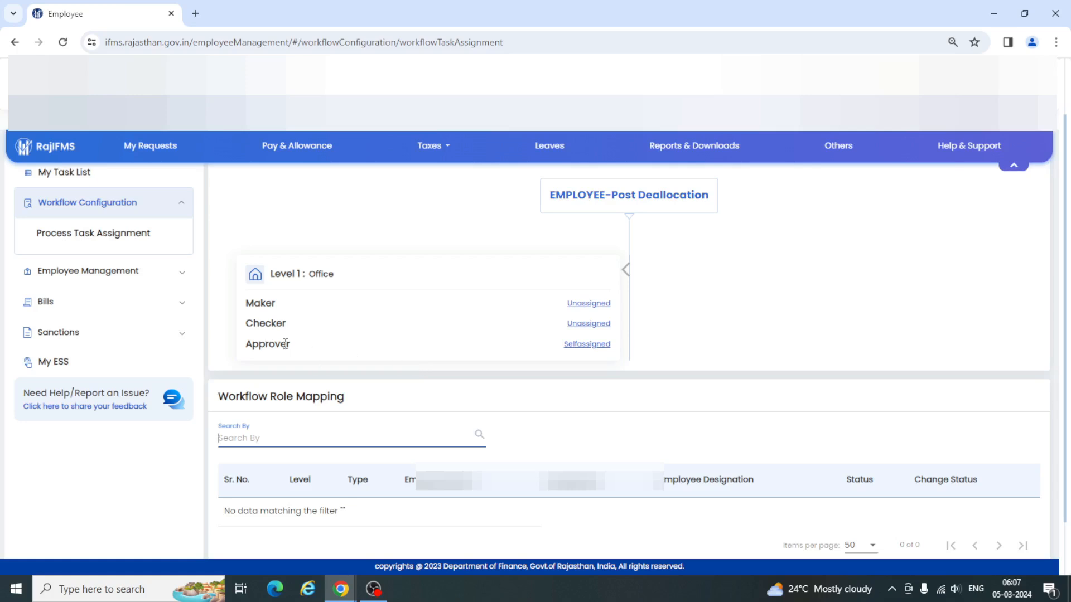
click(587, 345)
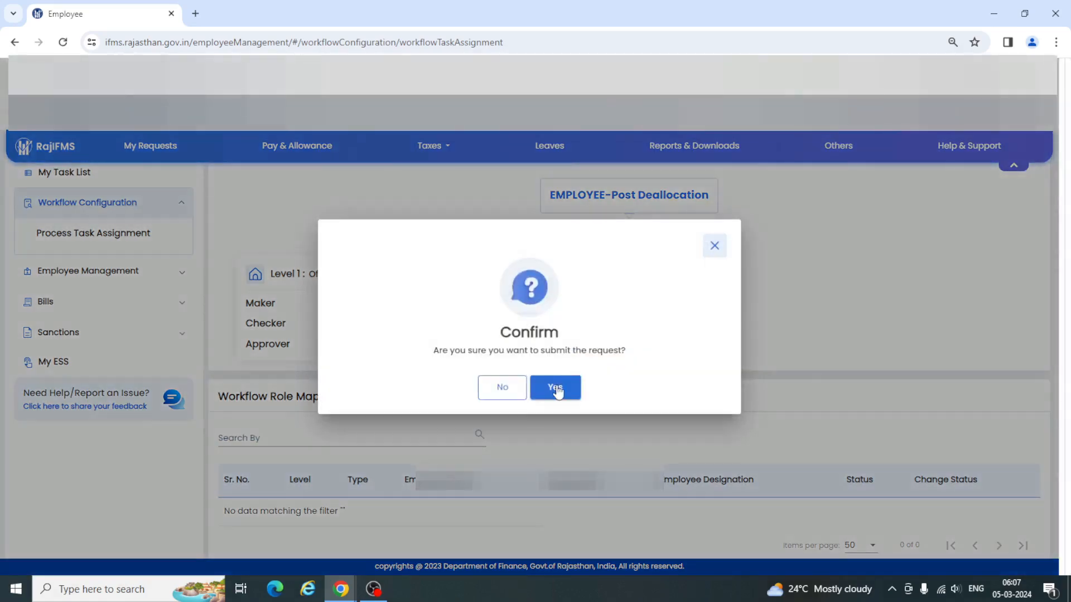
click(557, 388)
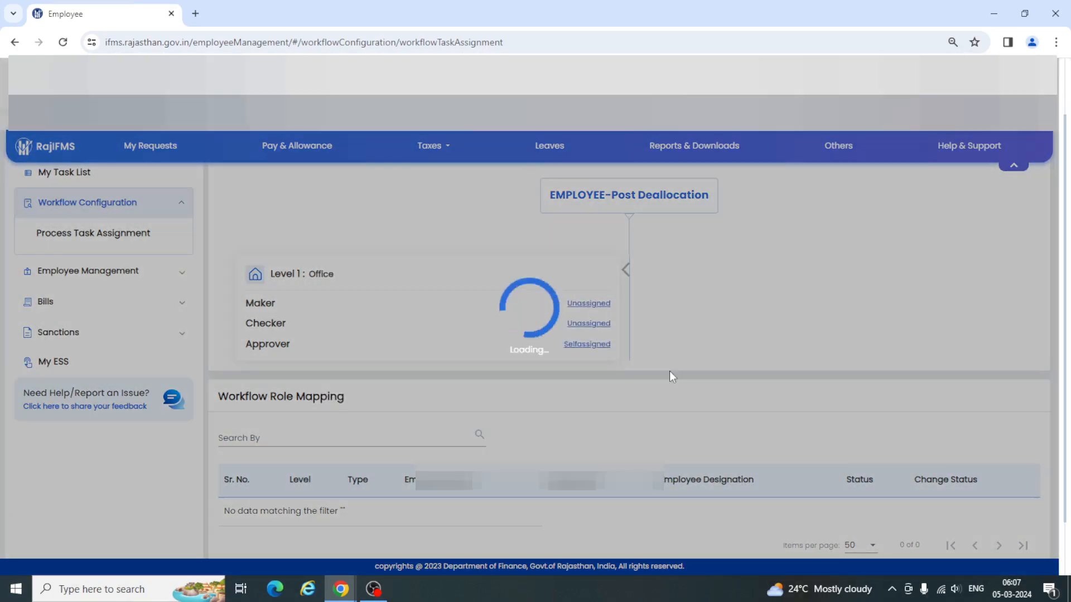
Reload the page, open Allowance sanction (Bulk) under Salary Sanctions, and review the form's filter, allowance, document and remarks sections.
click(63, 44)
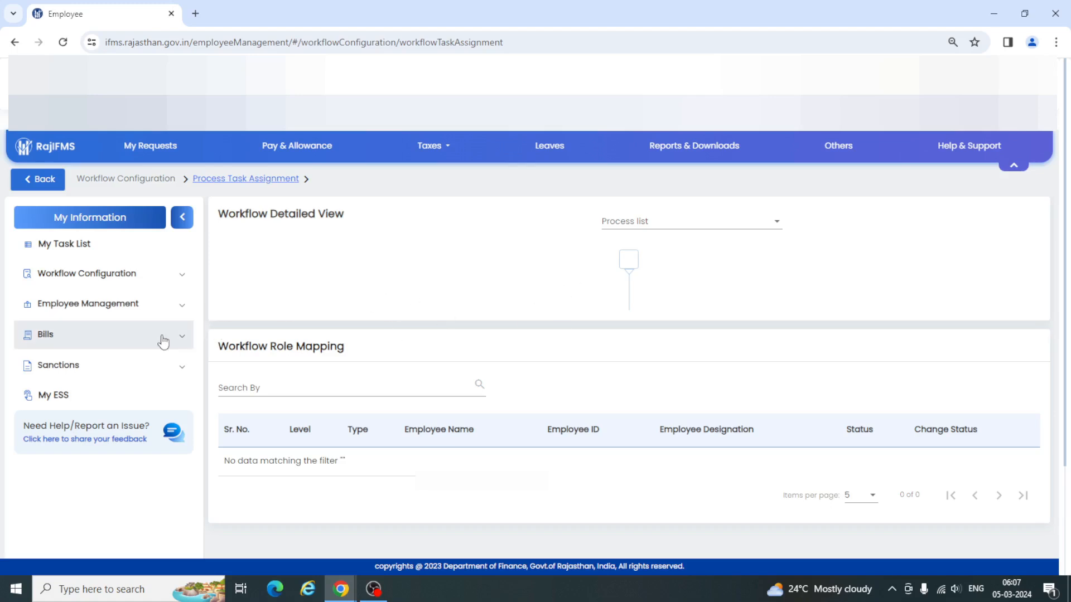
click(177, 372)
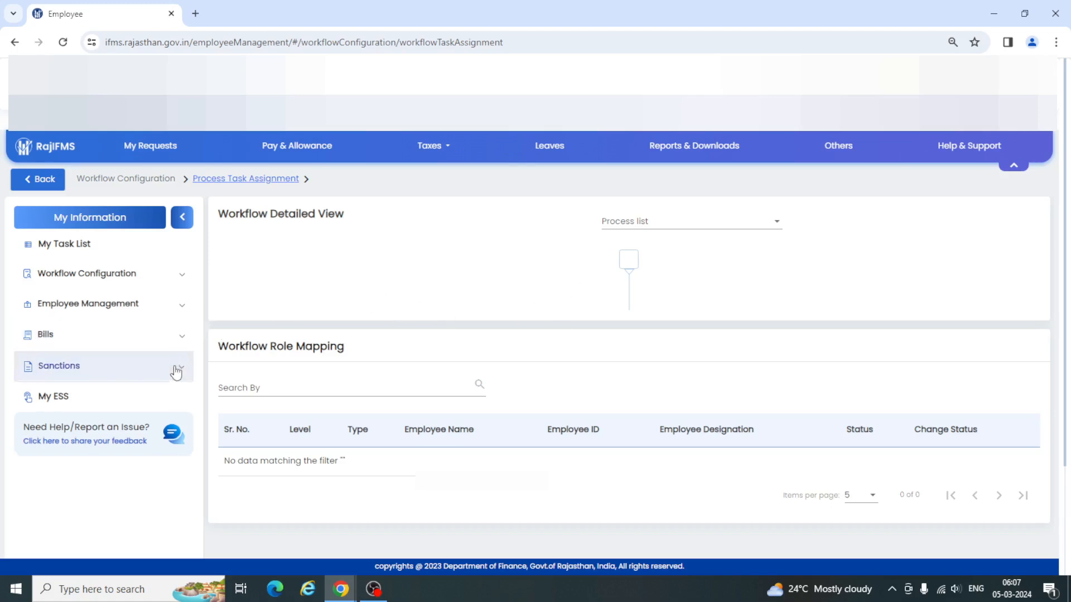
click(116, 404)
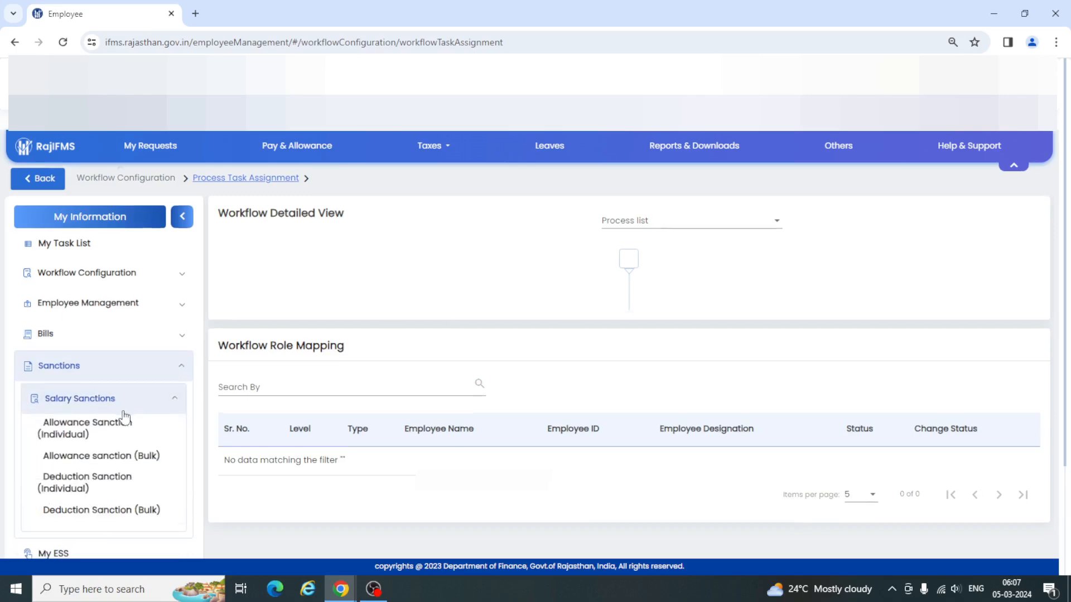
scroll(119, 416, down, 1)
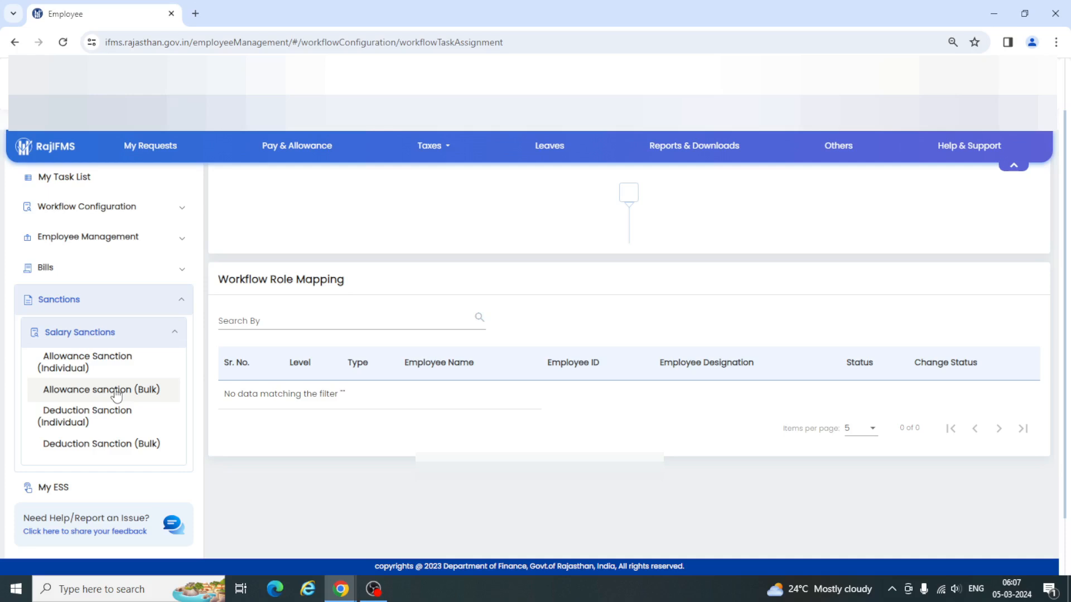
click(116, 392)
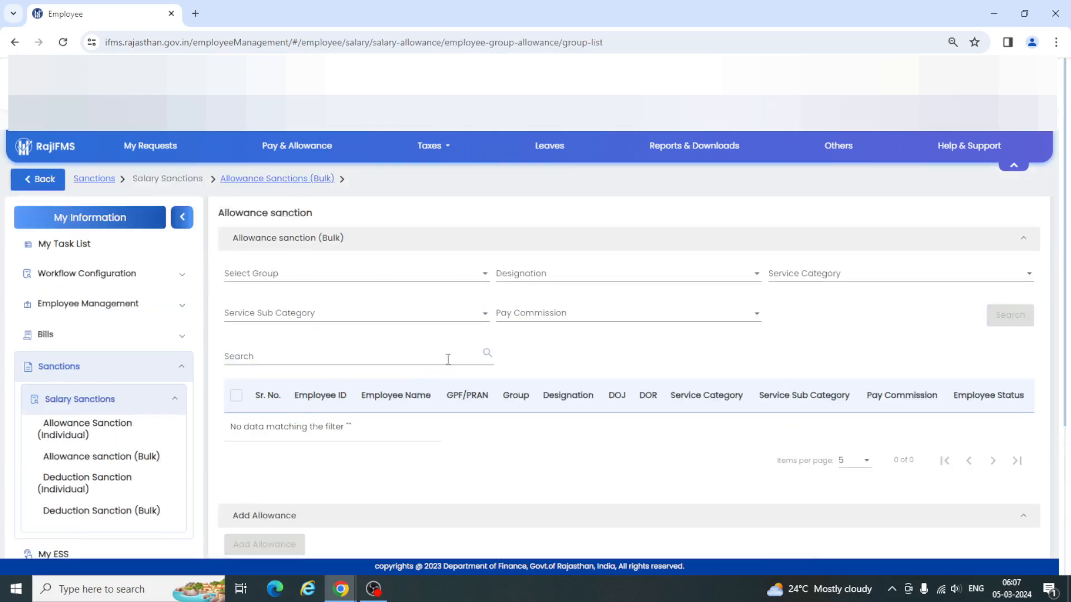
scroll(447, 359, down, 1)
scroll(520, 289, up, 1)
scroll(598, 374, down, 3)
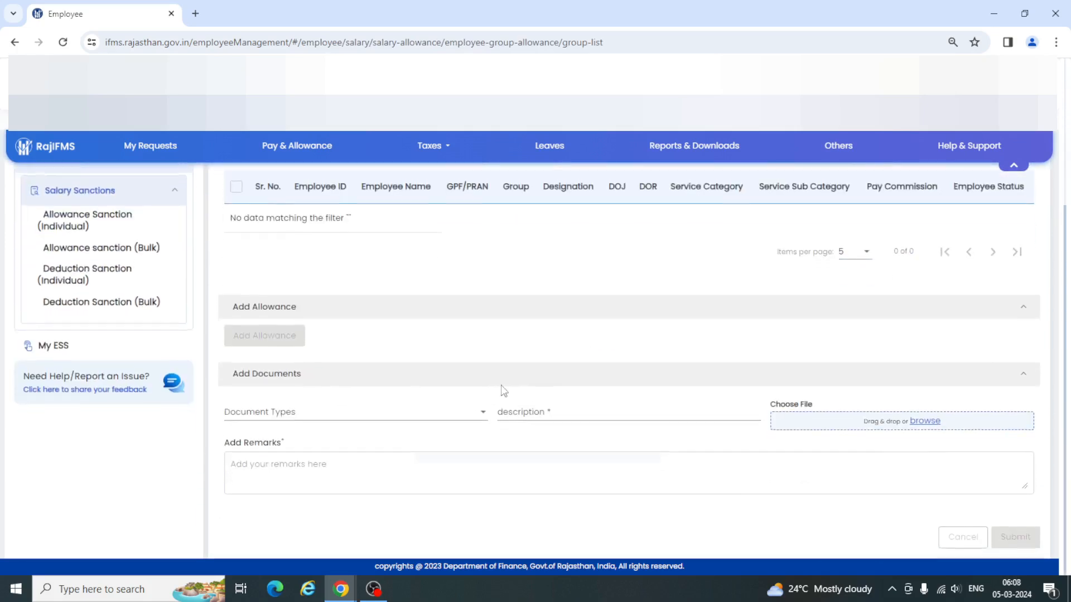
scroll(347, 323, up, 2)
scroll(347, 318, up, 1)
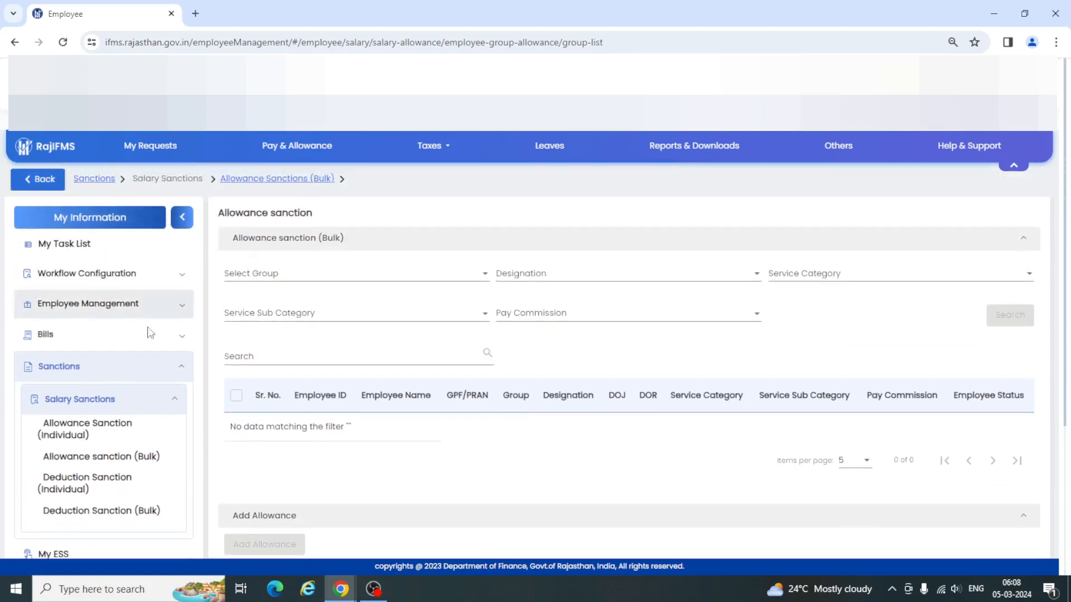
Open the Allowance Sanction (Individual) employee list and reload the page.
click(84, 430)
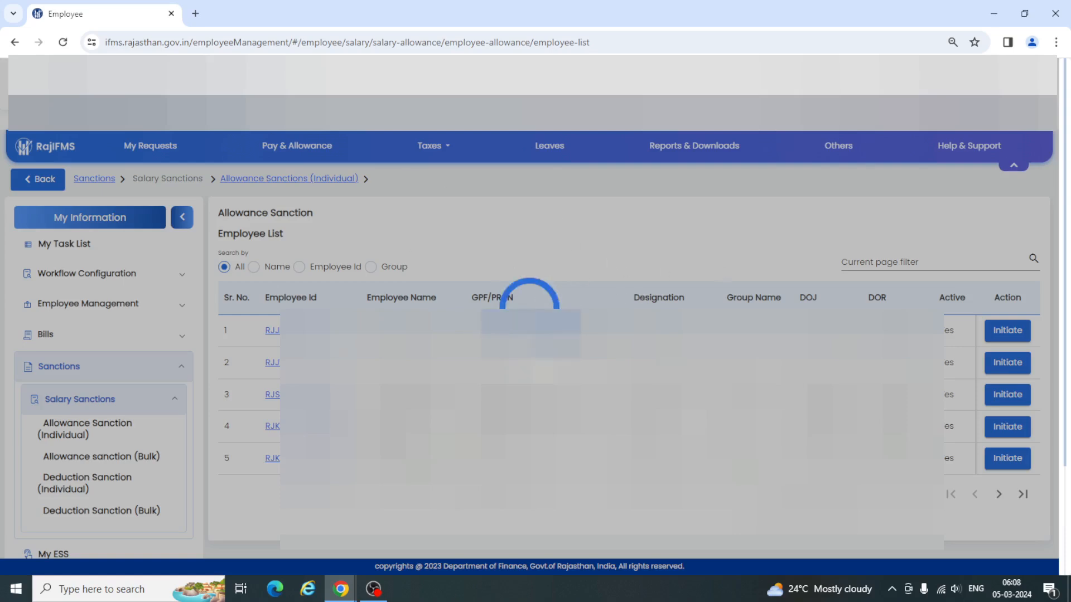
click(63, 43)
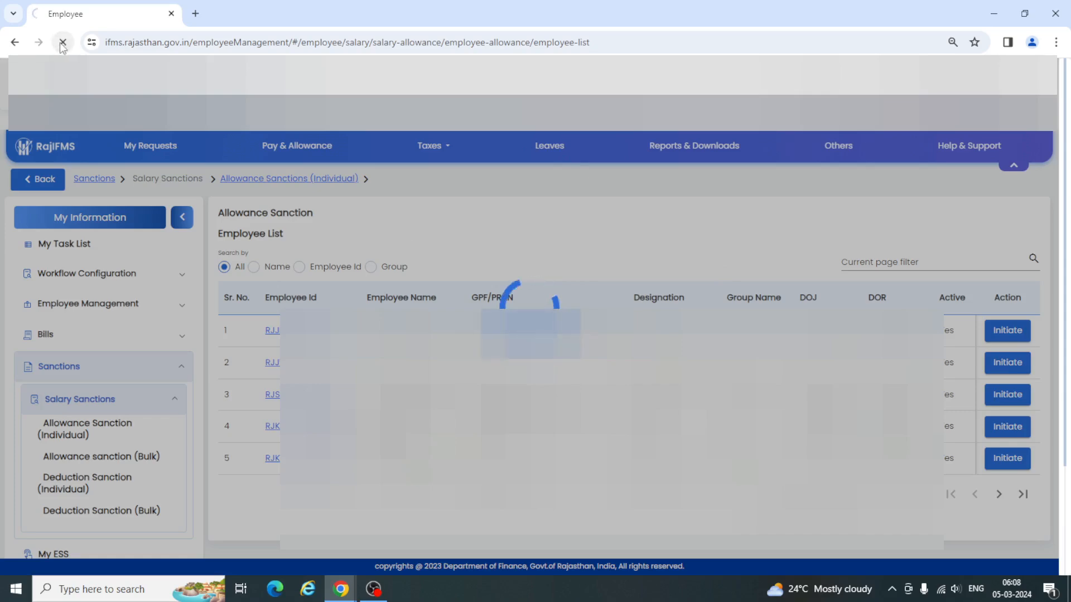